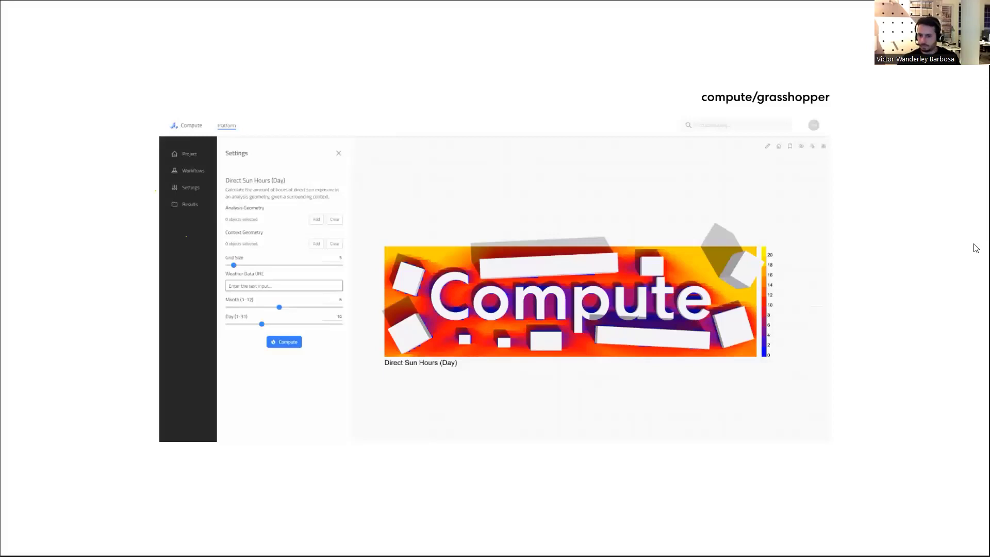
# Sign in to the Compute platform from its landing page using the prefilled e-mail and password.
pyautogui.press('Right')
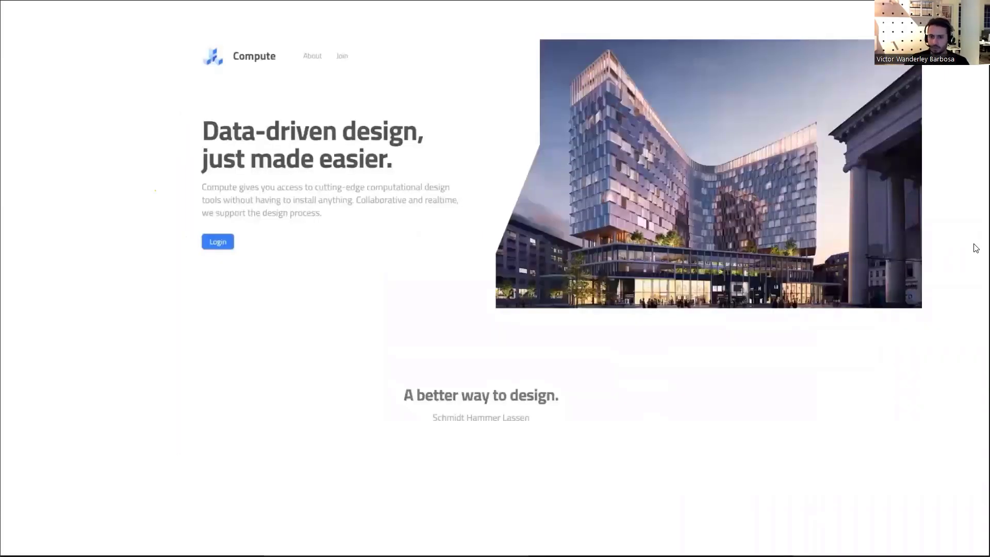
pyautogui.click(222, 241)
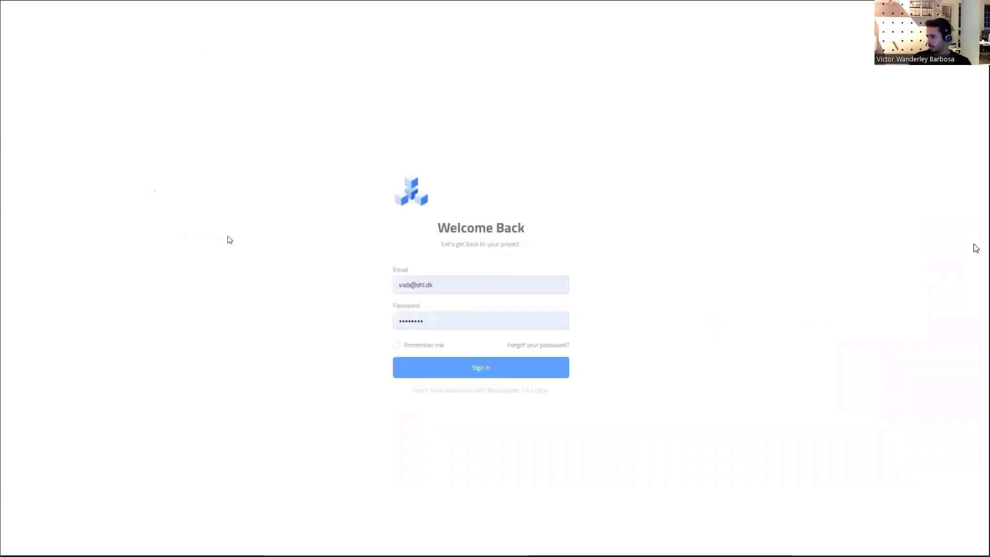
pyautogui.click(490, 374)
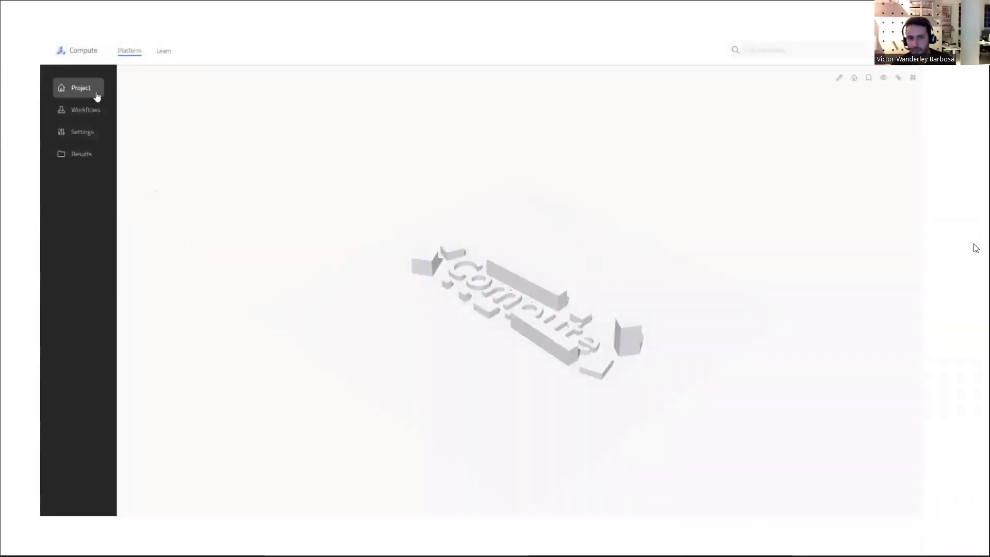
# Create and save a project named Sparebank 1, located in Oslo, NO, with the Commercial program.
pyautogui.click(96, 95)
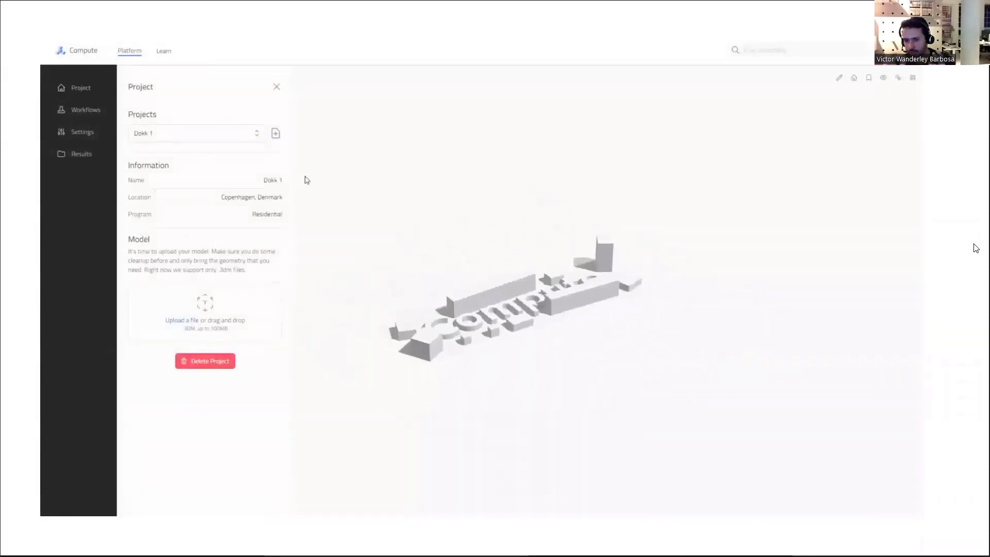
pyautogui.click(274, 133)
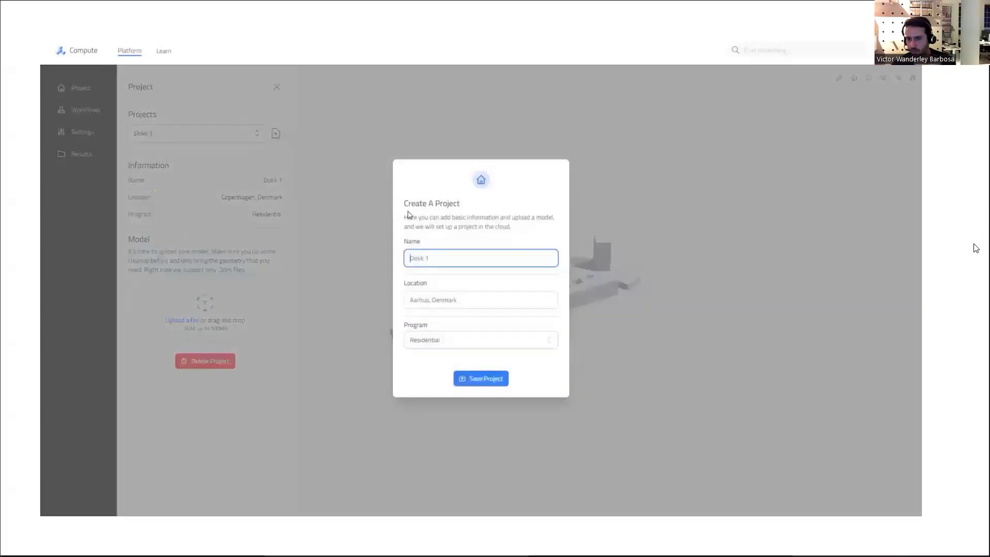
pyautogui.write('Sparebank 1')
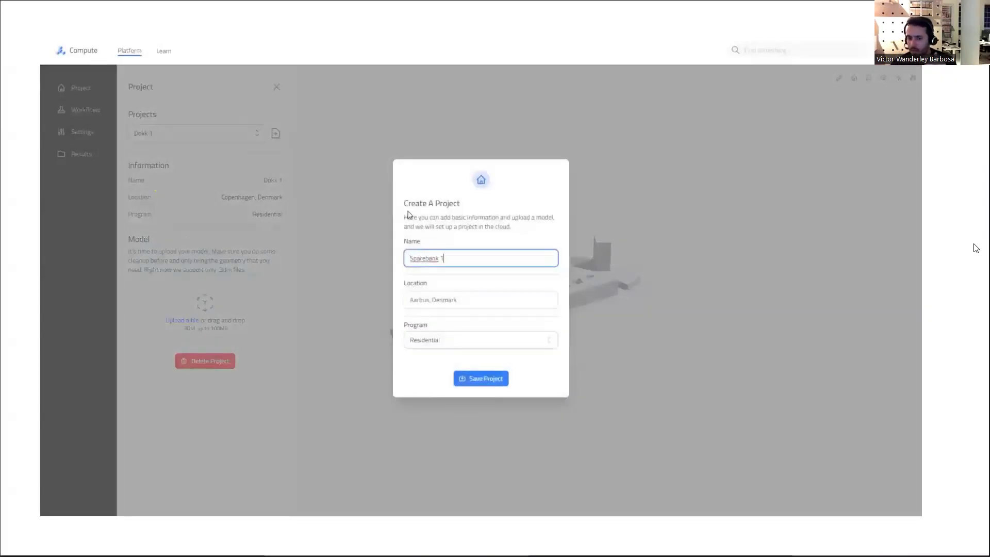
pyautogui.press('Tab')
pyautogui.write('Oslo, NO')
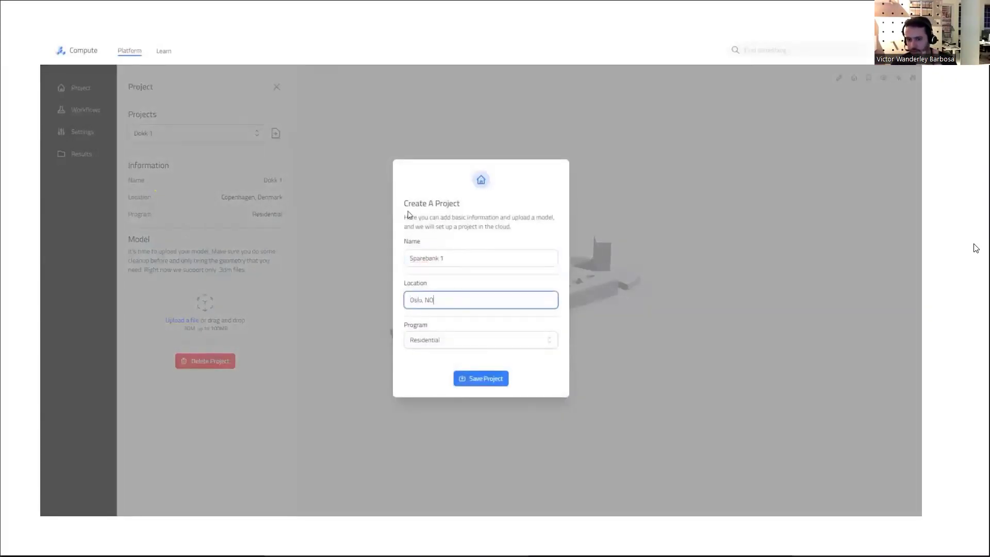
pyautogui.press('Tab')
pyautogui.click(519, 341)
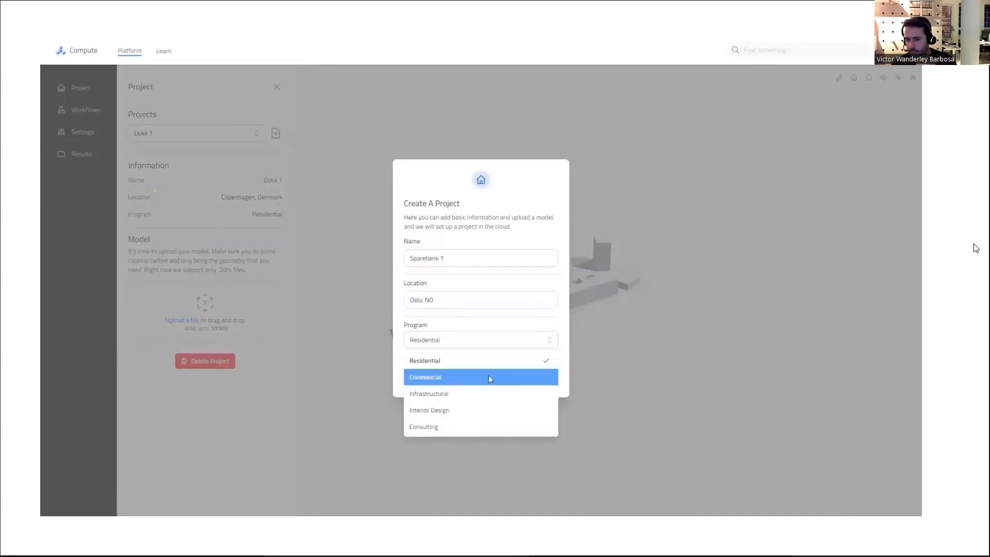
pyautogui.click(489, 377)
pyautogui.click(489, 378)
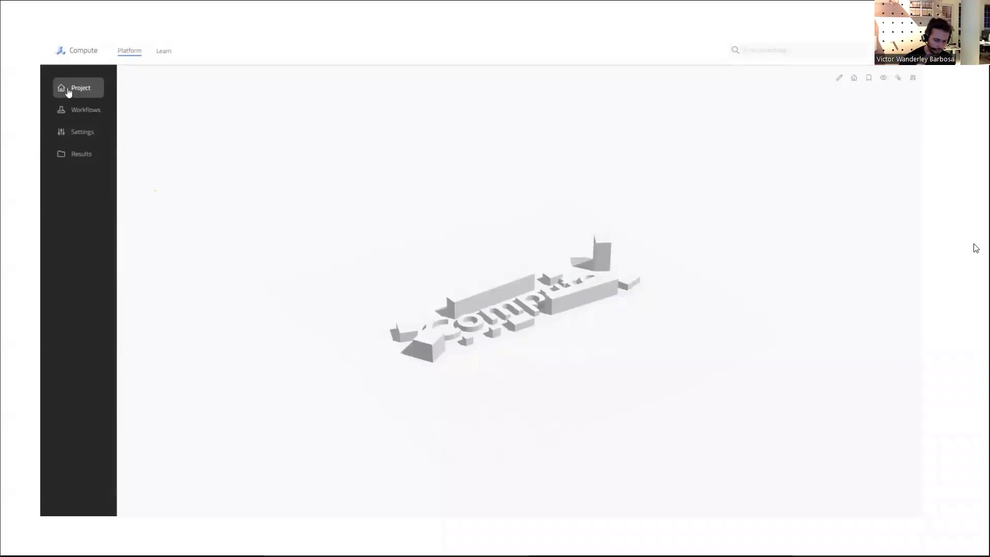
# Upload the model file sparebank-massing.3dm to the Sparebank 1 project.
pyautogui.click(65, 89)
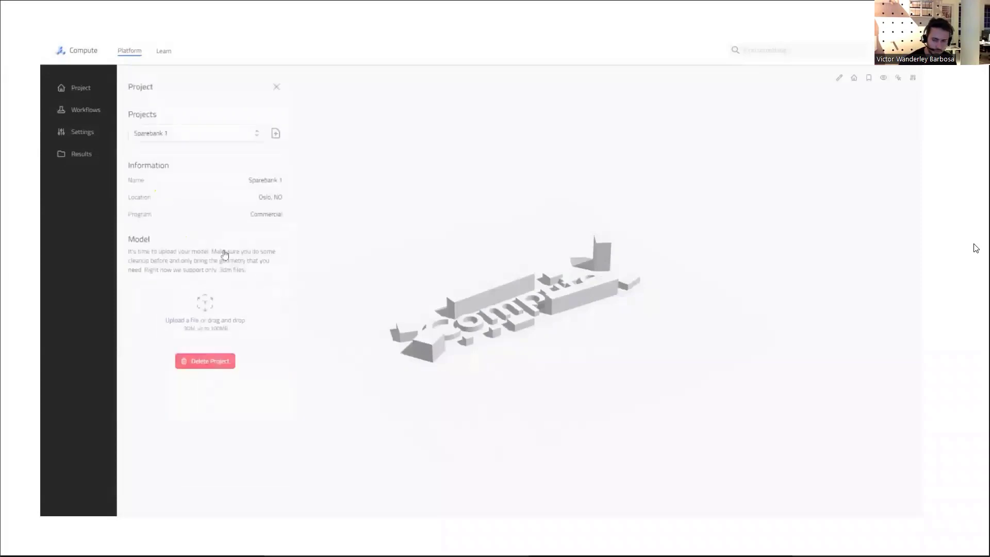
pyautogui.click(192, 320)
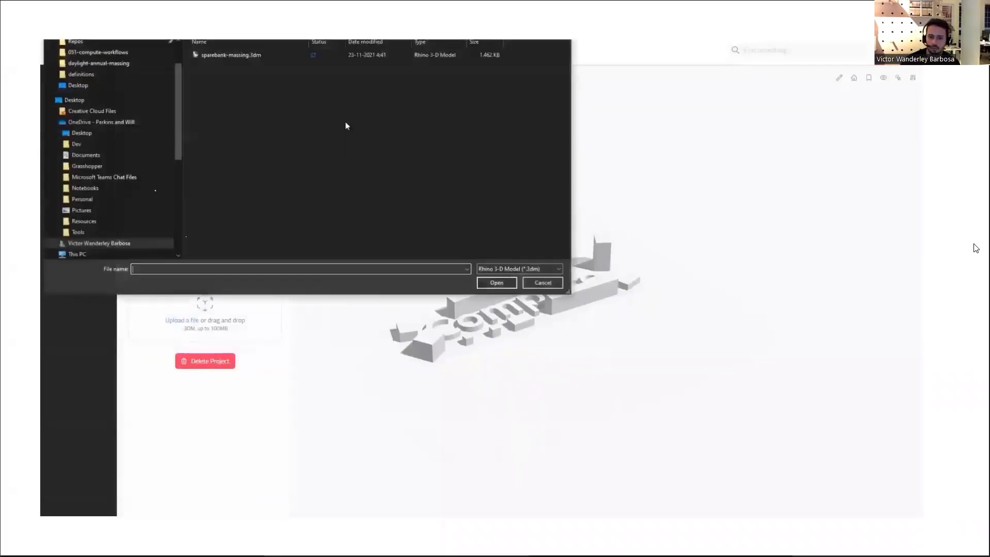
pyautogui.doubleClick(233, 55)
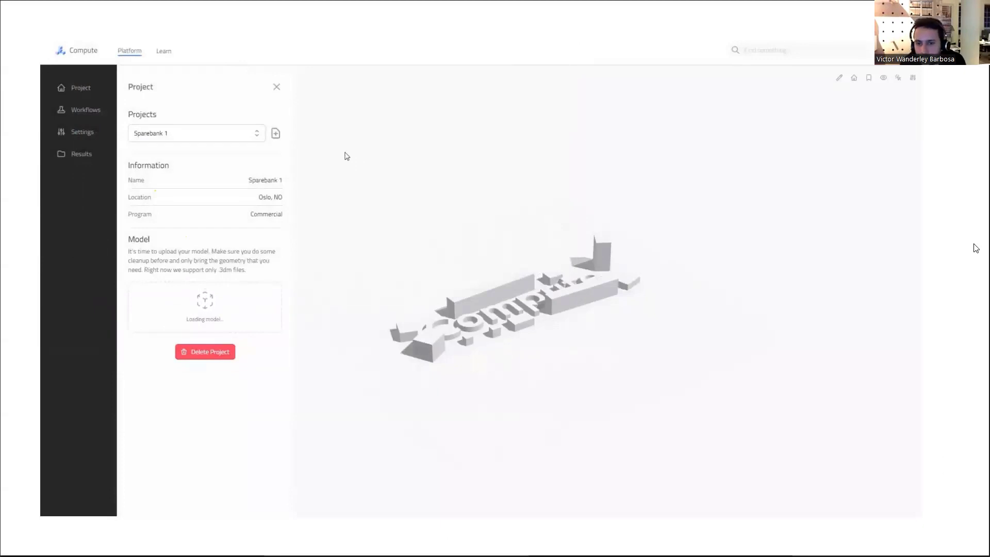
pyautogui.click(278, 89)
pyautogui.moveTo(654, 237); pyautogui.dragTo(507, 277)
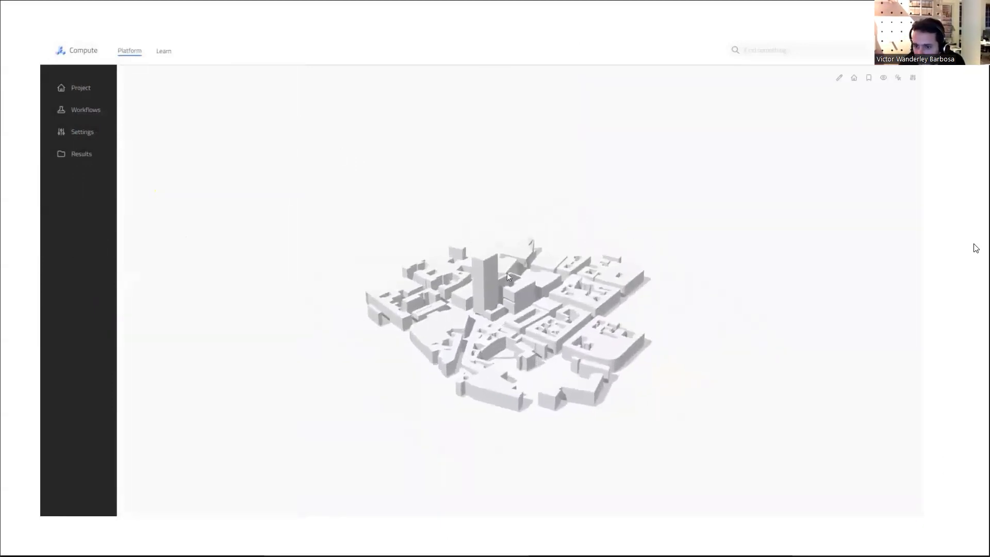
# Search the workflows for Sun and load the settings of the Sun Path Study workflow.
pyautogui.click(85, 109)
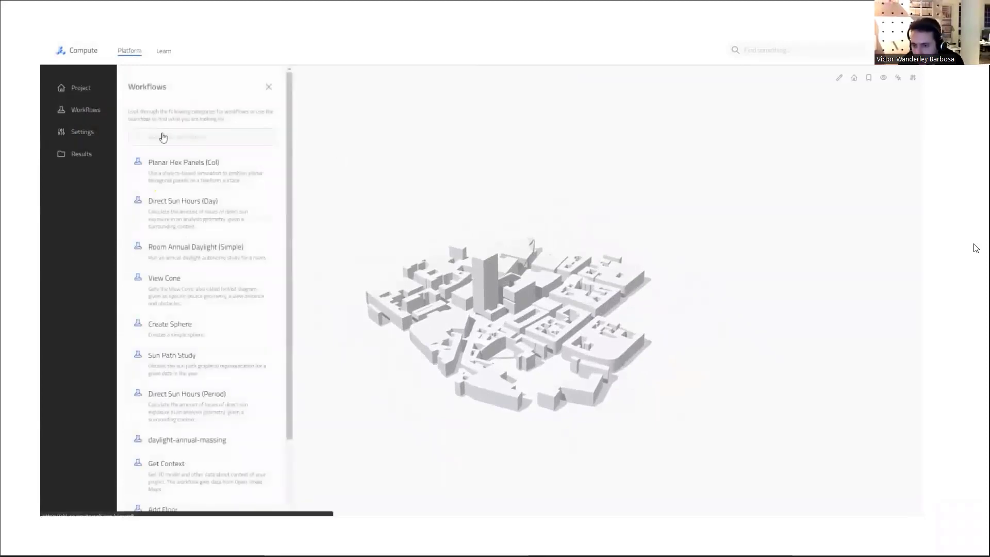
pyautogui.click(177, 142)
pyautogui.write('Sun')
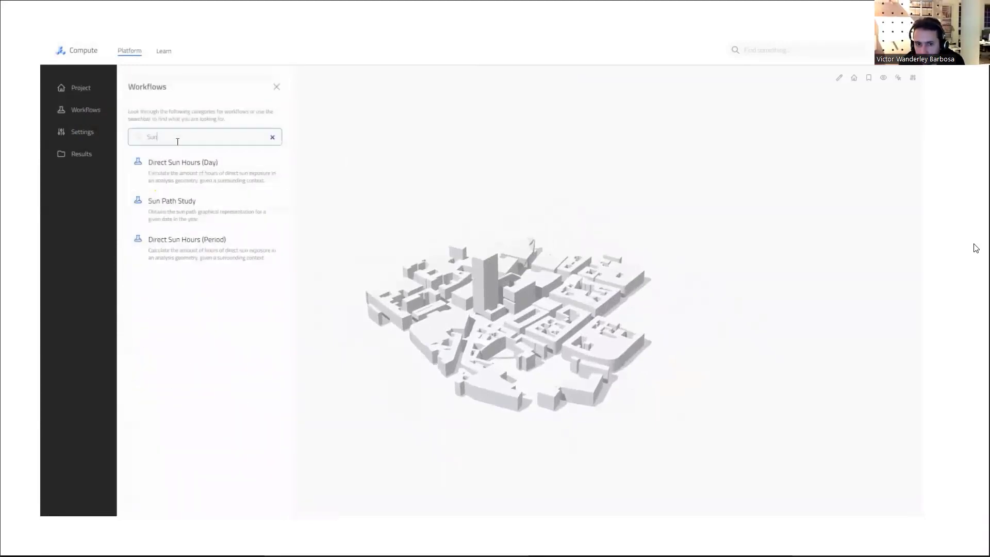
pyautogui.click(214, 209)
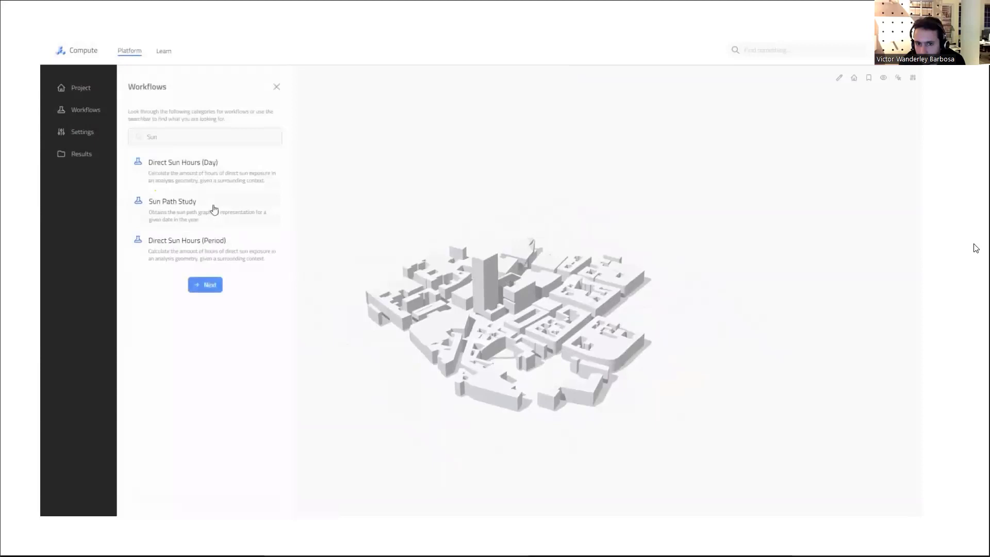
pyautogui.click(208, 285)
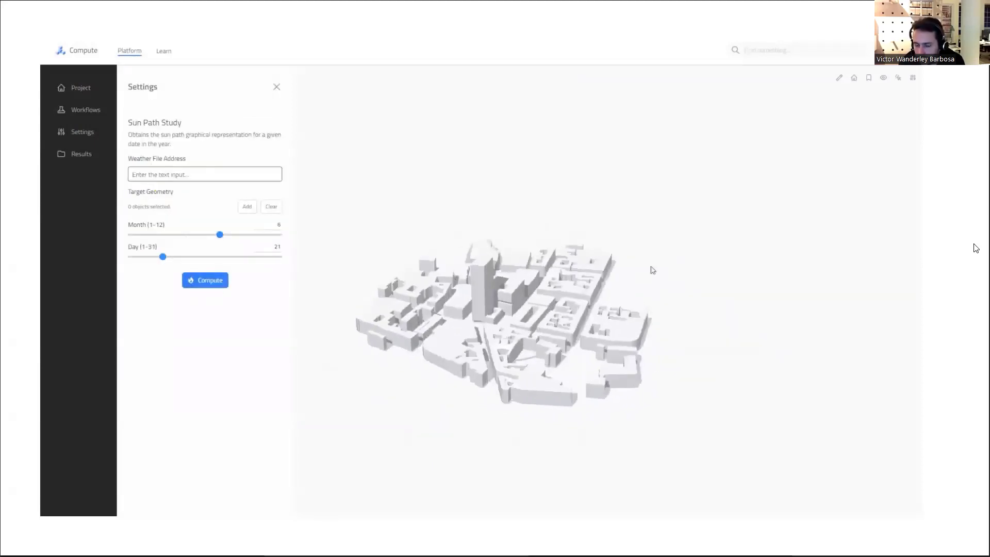
# Switch to the Ladybug epwmap page, copy the OSLO_FORNEBU IWEC weather file link, and enter it as the study's weather file address.
pyautogui.hotkey('alt', 'Tab')
pyautogui.moveTo(933, 102); pyautogui.dragTo(657, 89)
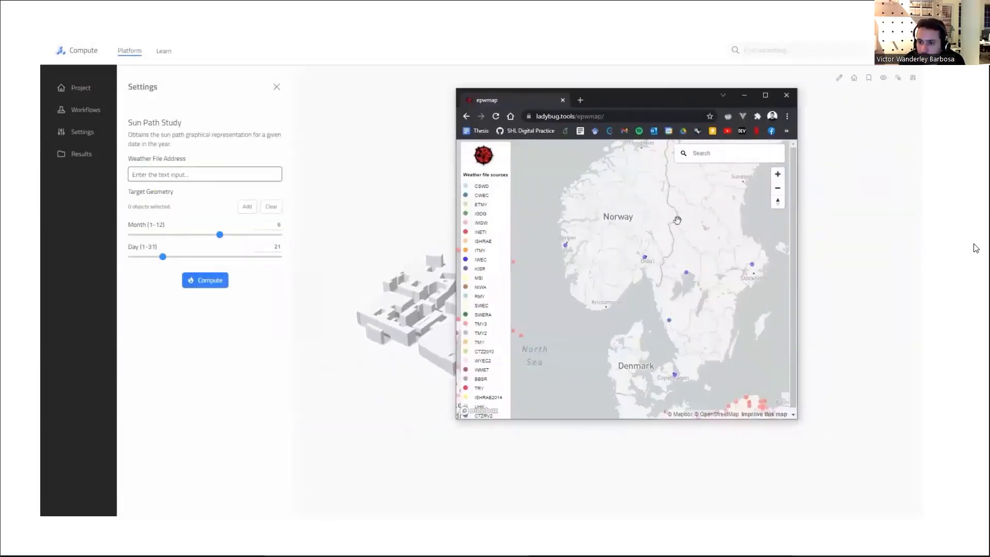
pyautogui.scroll(3, 649, 256)
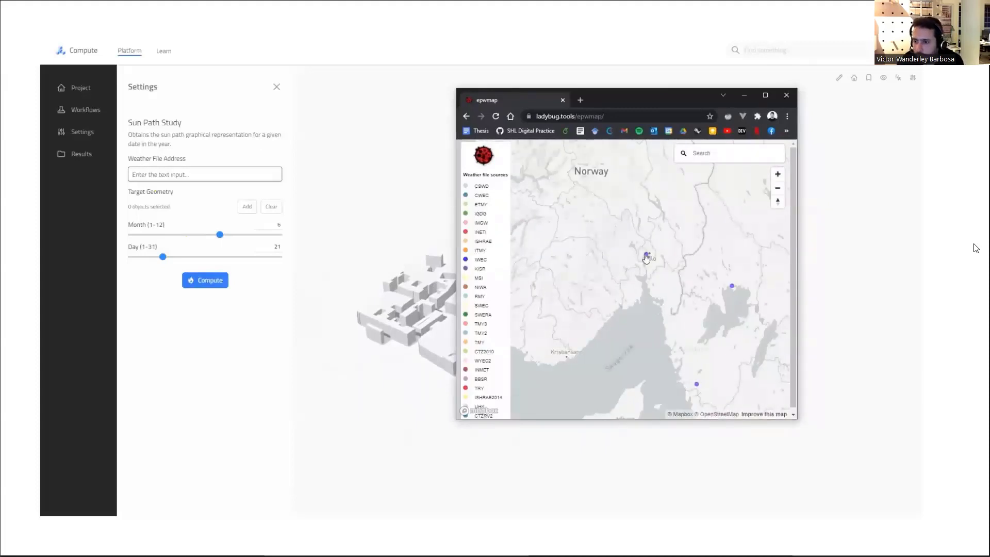
pyautogui.click(647, 255)
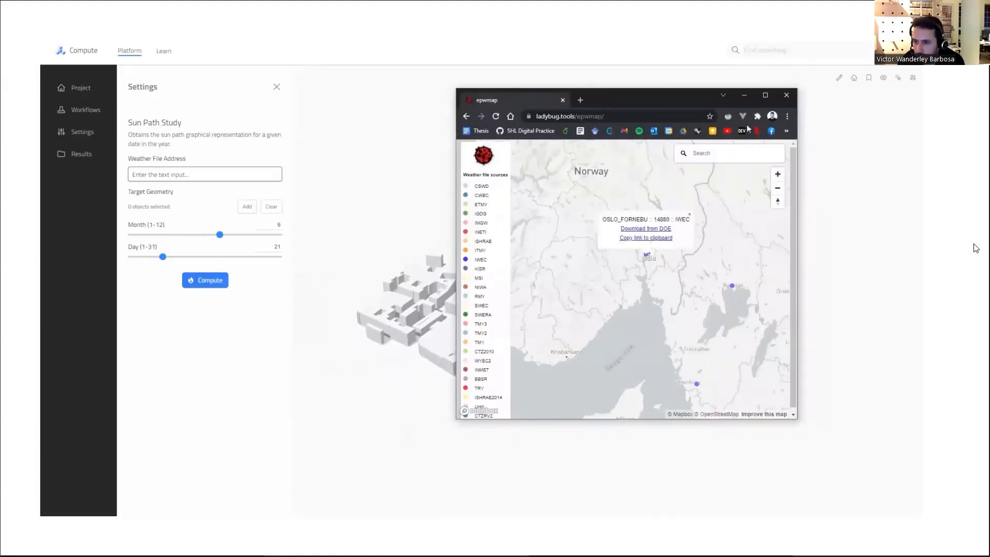
pyautogui.click(742, 95)
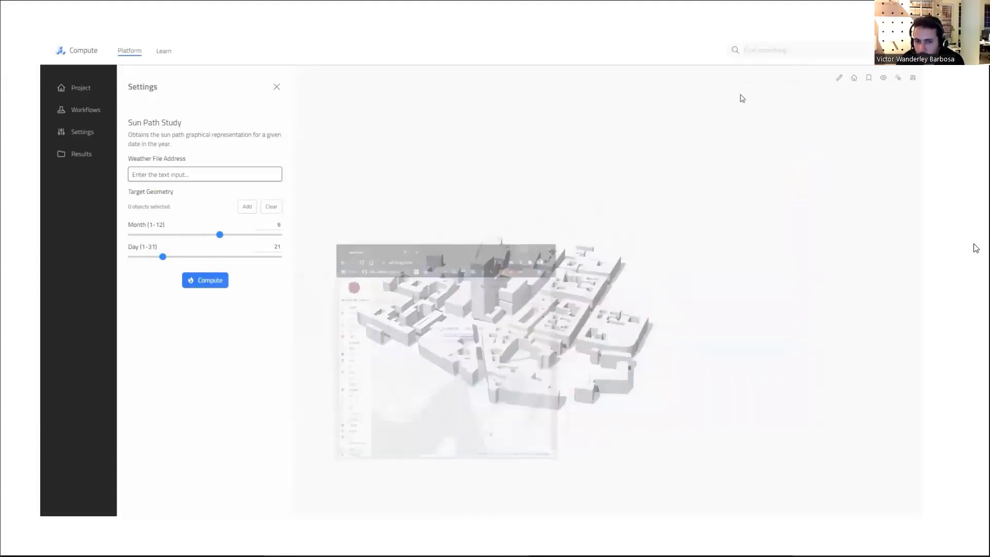
pyautogui.click(211, 174)
pyautogui.write('014880_IWEC/NOR_Oslo.Fornebu.014880_IWEC.zip')
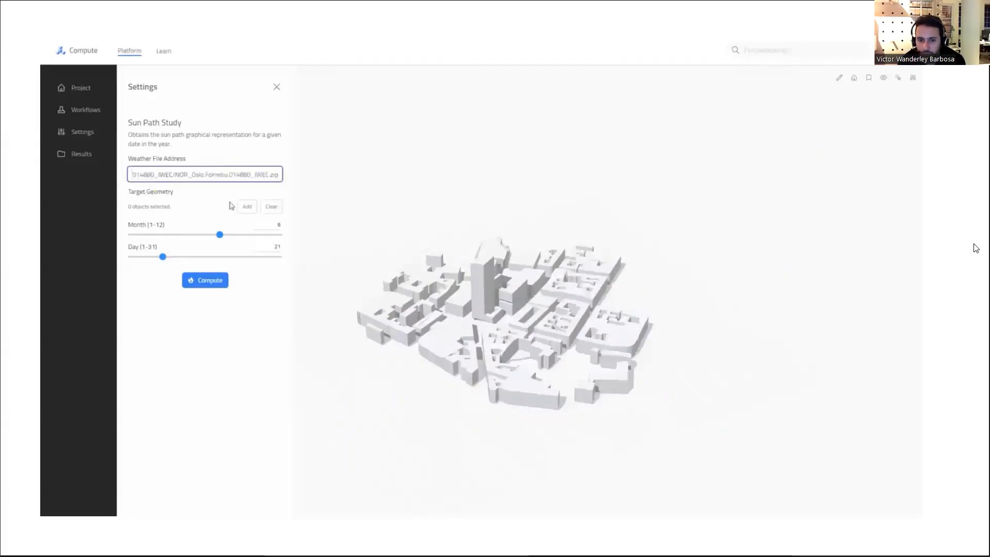
# Add the central tower massing as target geometry and compute the sun path for month 6, day 19.
pyautogui.click(494, 300)
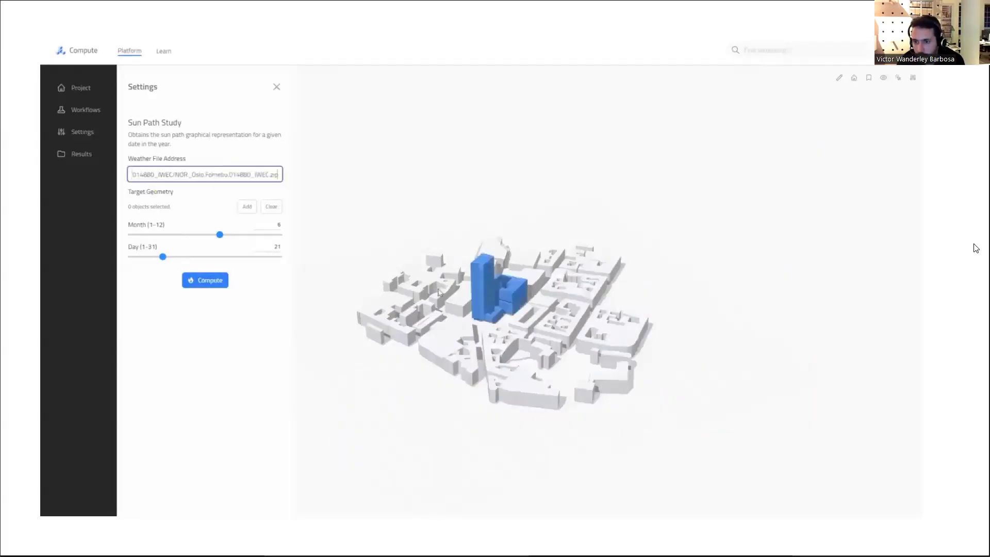
pyautogui.click(247, 206)
pyautogui.doubleClick(278, 225)
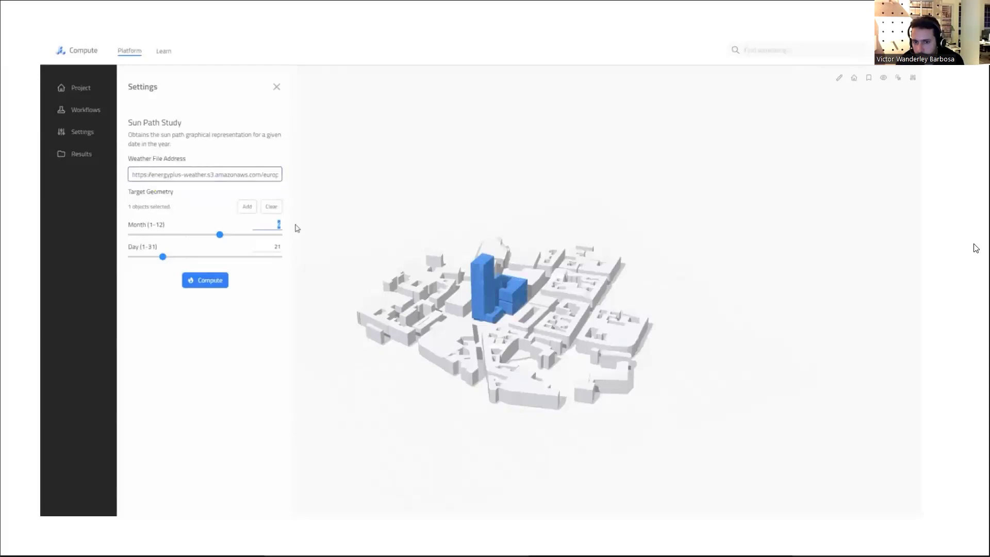
pyautogui.press('BackSpace')
pyautogui.write('6')
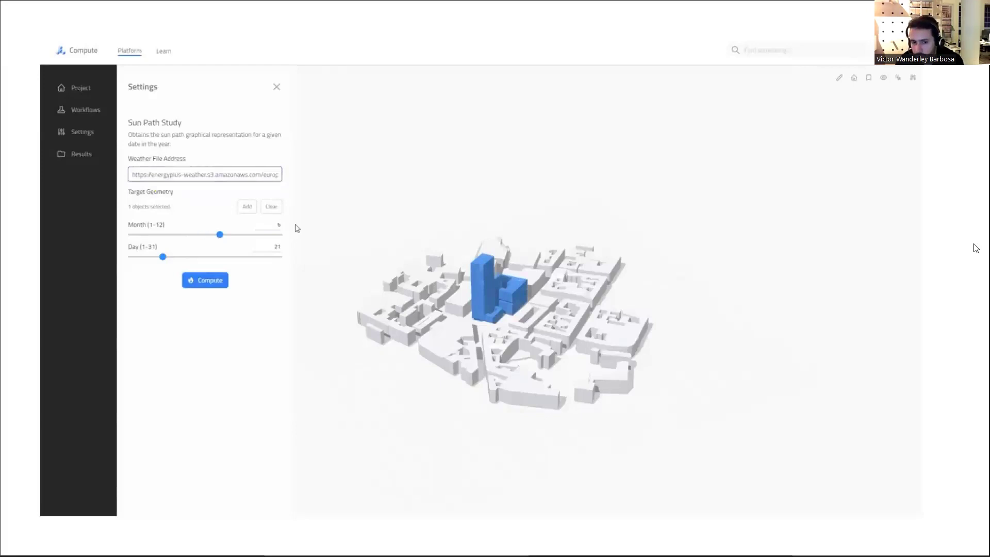
pyautogui.doubleClick(277, 246)
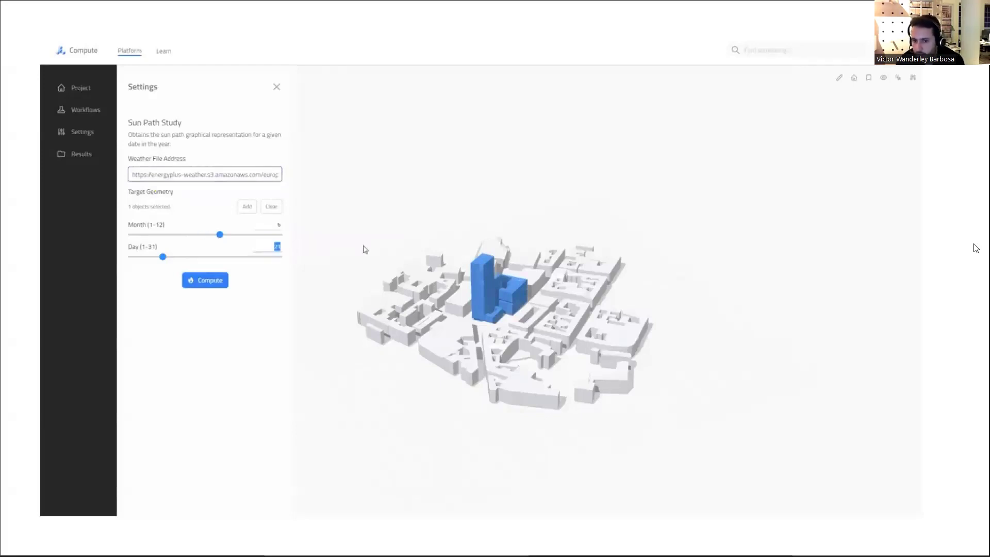
pyautogui.write('19')
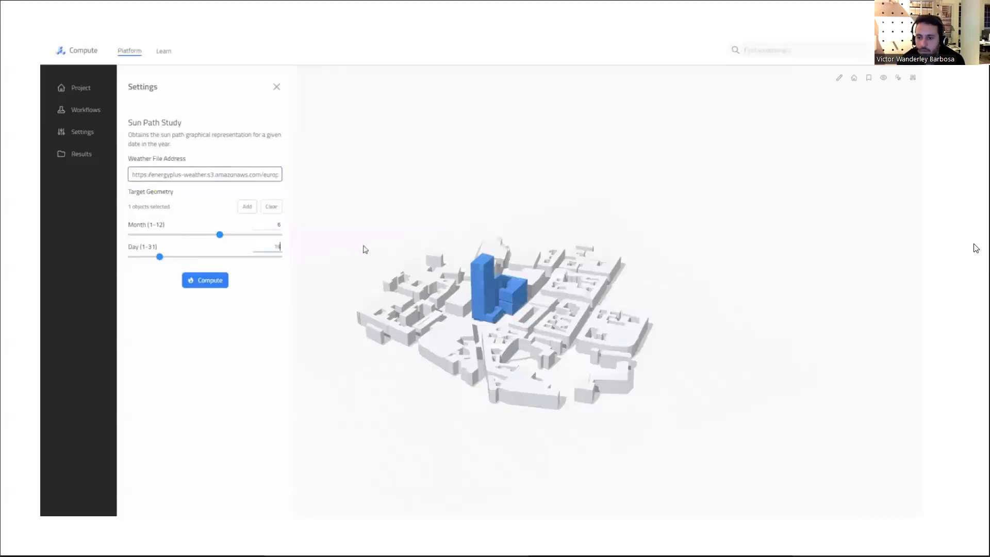
pyautogui.moveTo(457, 224); pyautogui.dragTo(557, 232)
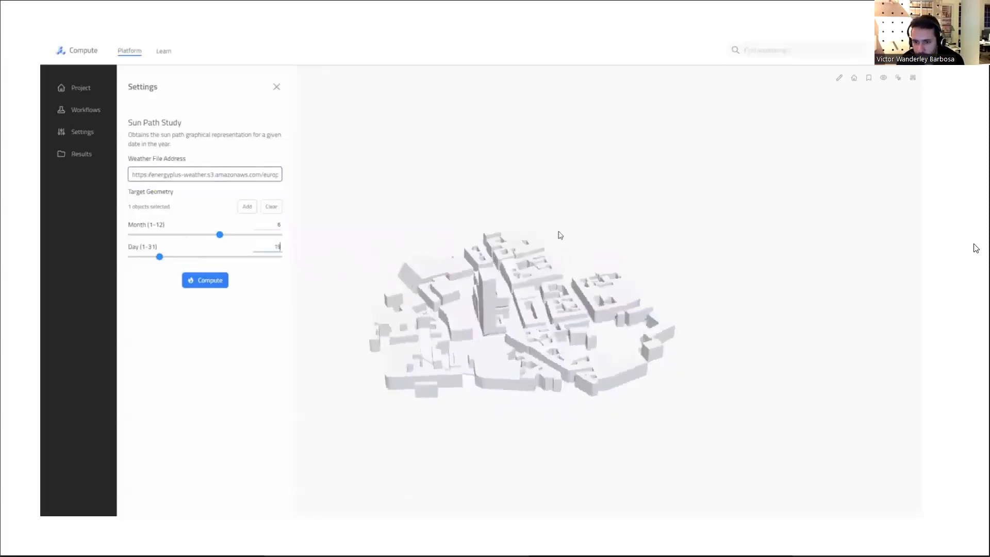
pyautogui.click(210, 280)
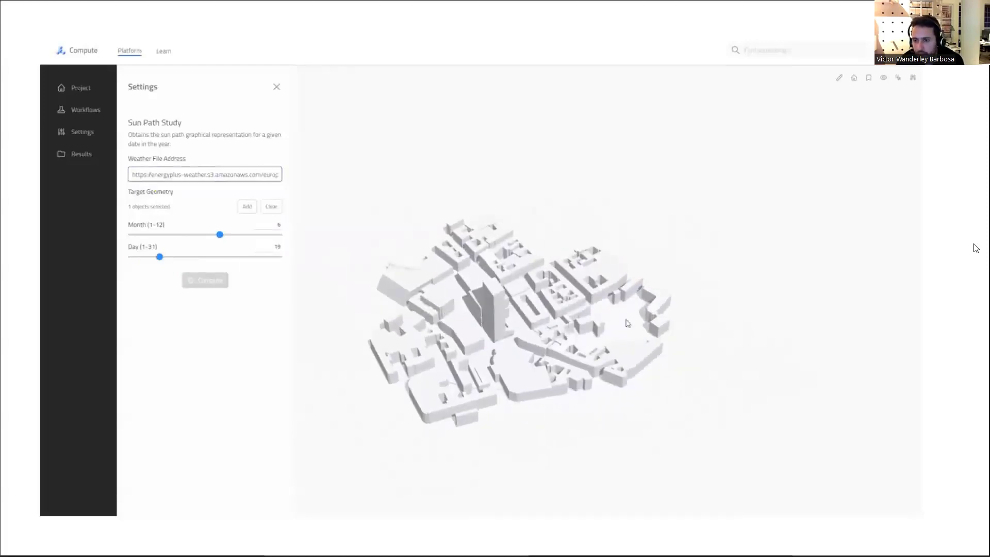
pyautogui.moveTo(633, 323); pyautogui.dragTo(474, 278)
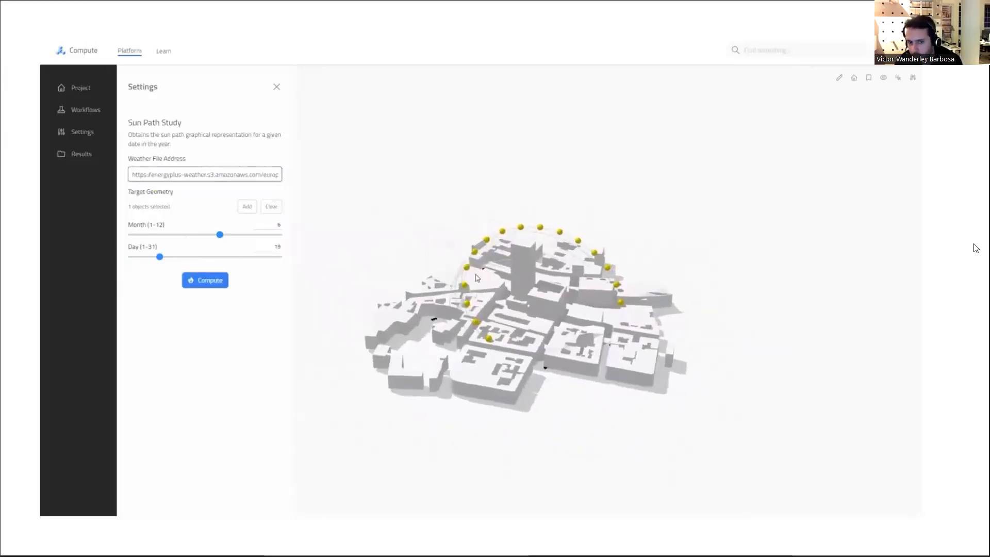
# Set the study date to month 2, day 21, and compute the sun path again.
pyautogui.click(276, 247)
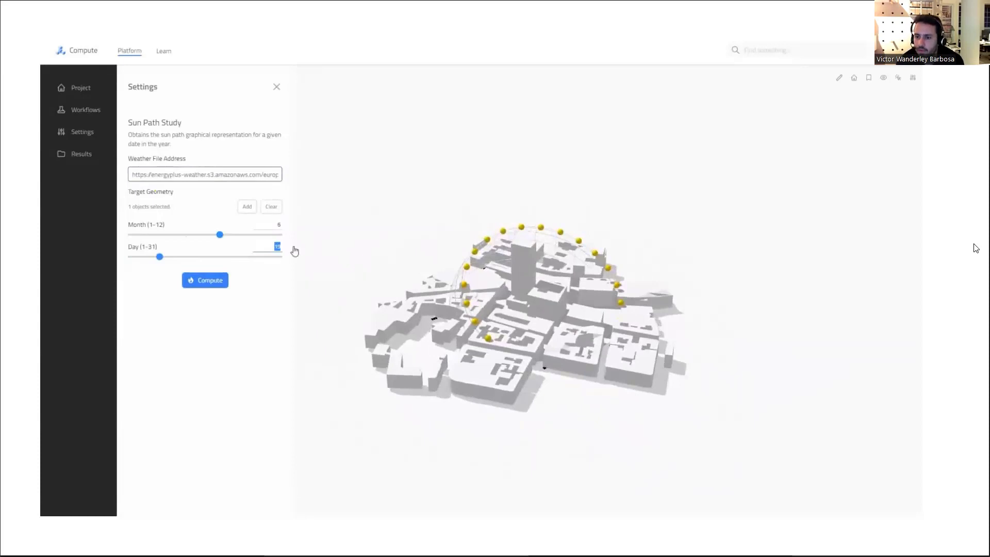
pyautogui.write('21')
pyautogui.doubleClick(279, 225)
pyautogui.write('2')
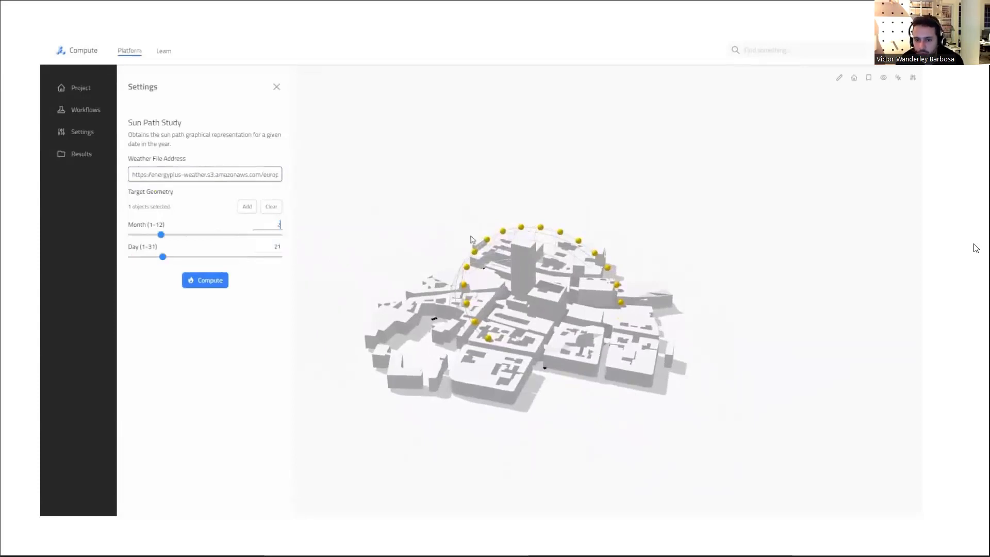
pyautogui.click(223, 280)
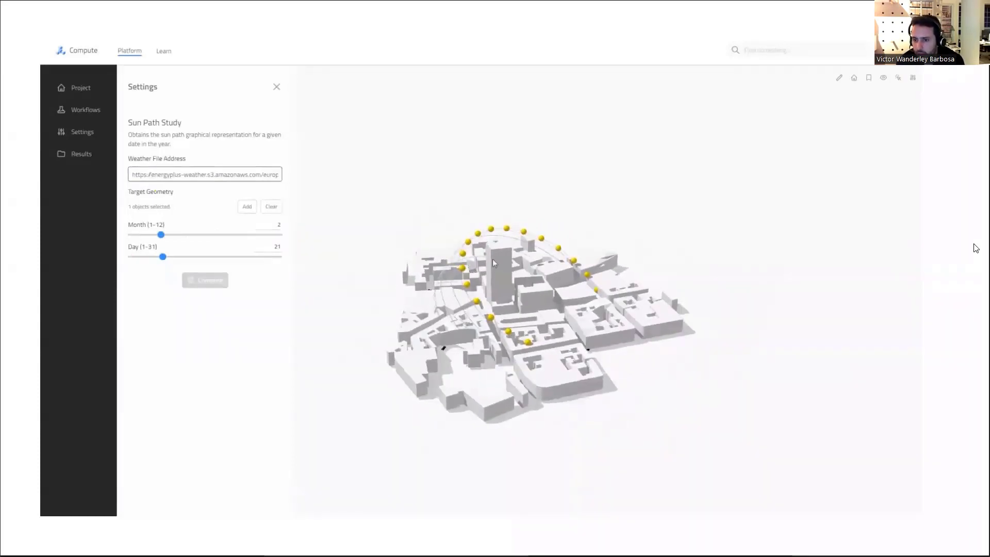
pyautogui.moveTo(493, 263); pyautogui.dragTo(716, 309)
pyautogui.scroll(5, 586, 279)
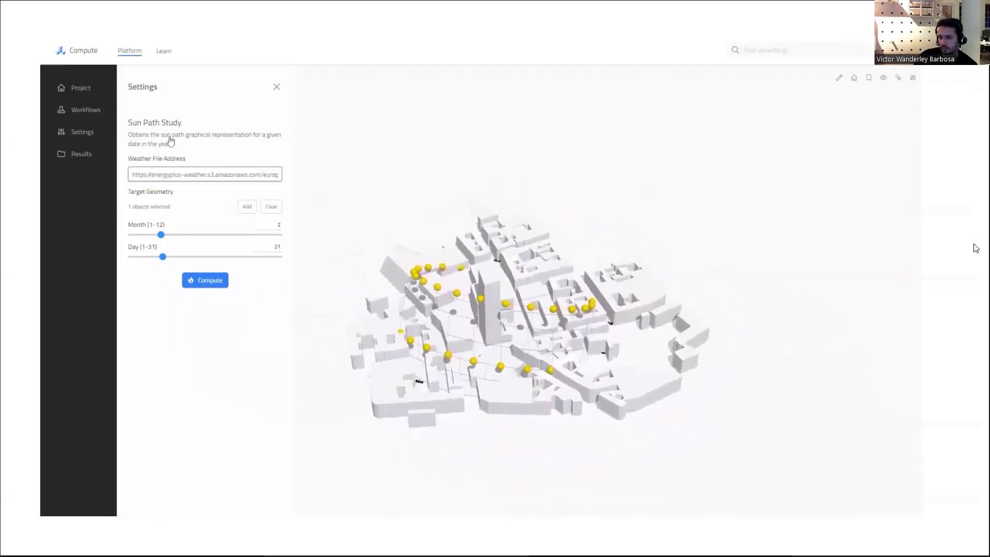
# Hide both Sun Path Study results in the model and check the run information of the first one.
pyautogui.click(90, 120)
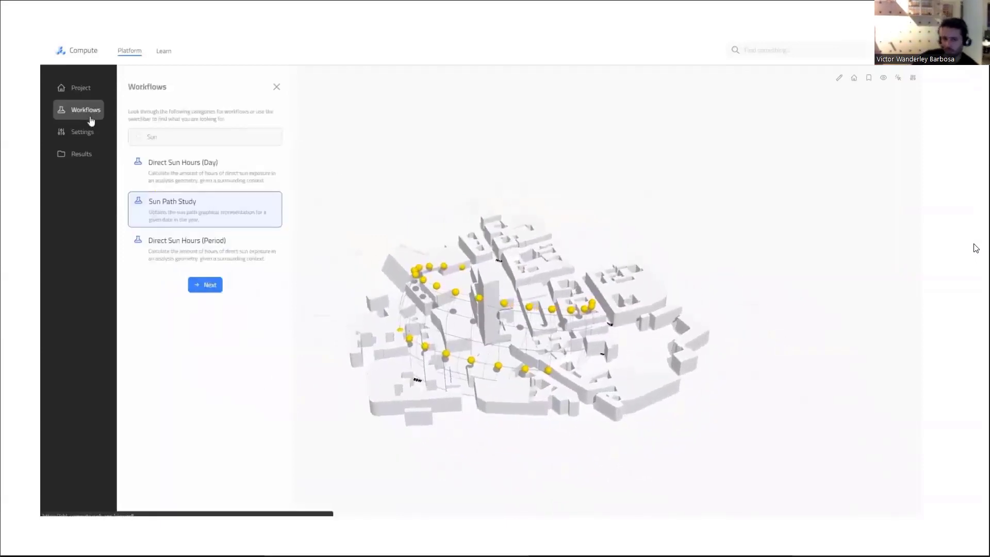
pyautogui.click(89, 155)
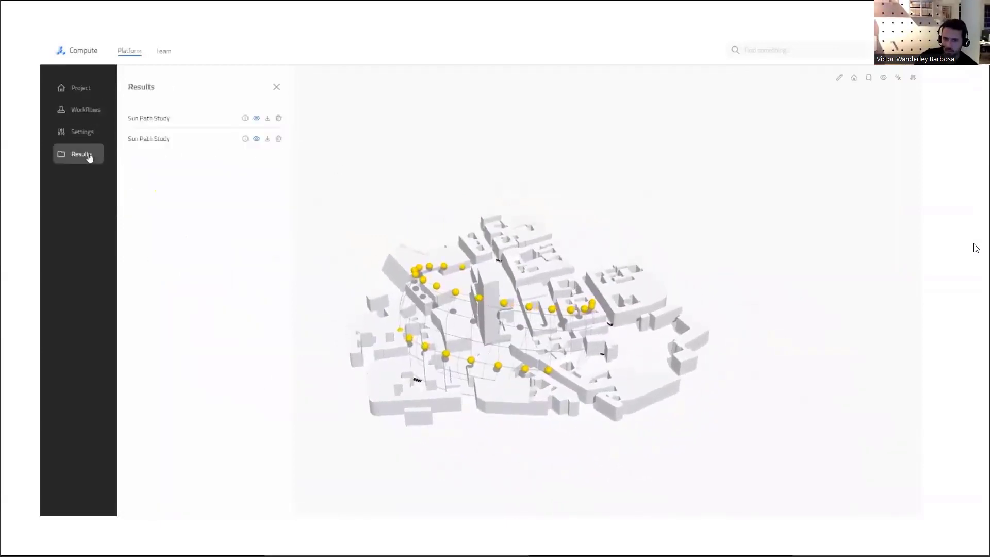
pyautogui.click(257, 119)
pyautogui.click(256, 140)
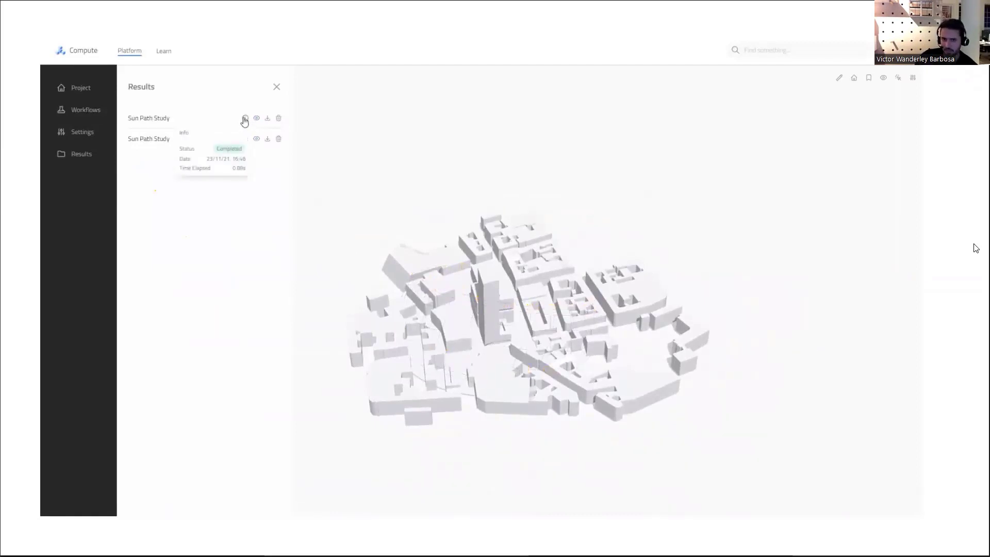
pyautogui.click(244, 120)
# Load the settings of the Direct Sun Hours (Day) workflow.
pyautogui.click(100, 110)
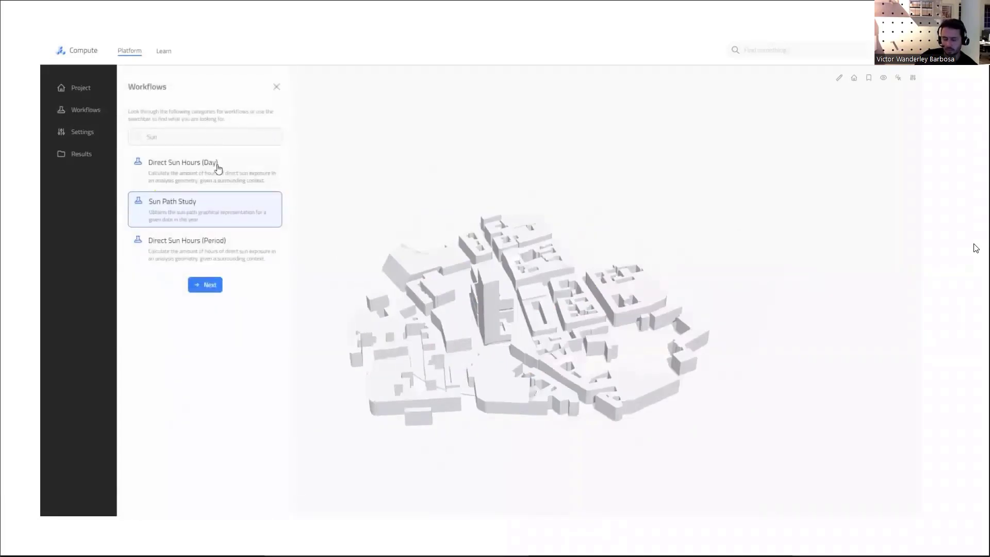
pyautogui.click(218, 167)
pyautogui.click(211, 285)
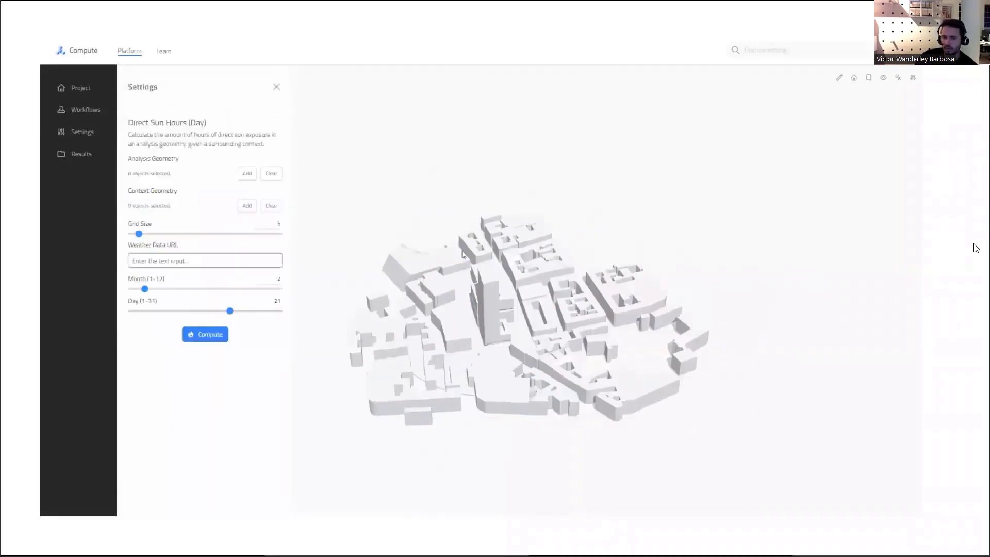
# Add the ground surface between the buildings as analysis geometry, and hide that surface in the model.
pyautogui.moveTo(711, 257); pyautogui.dragTo(391, 268)
pyautogui.click(485, 319)
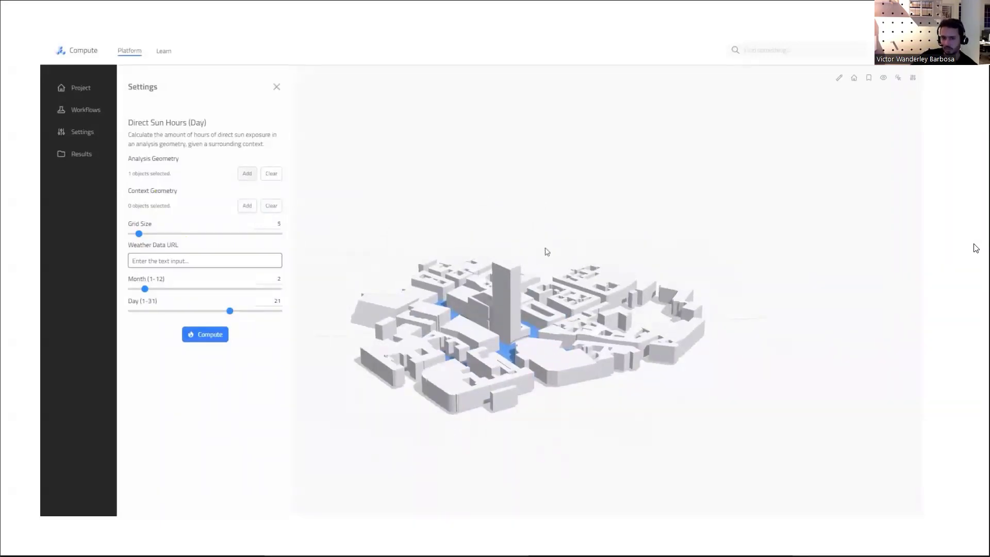
pyautogui.click(896, 79)
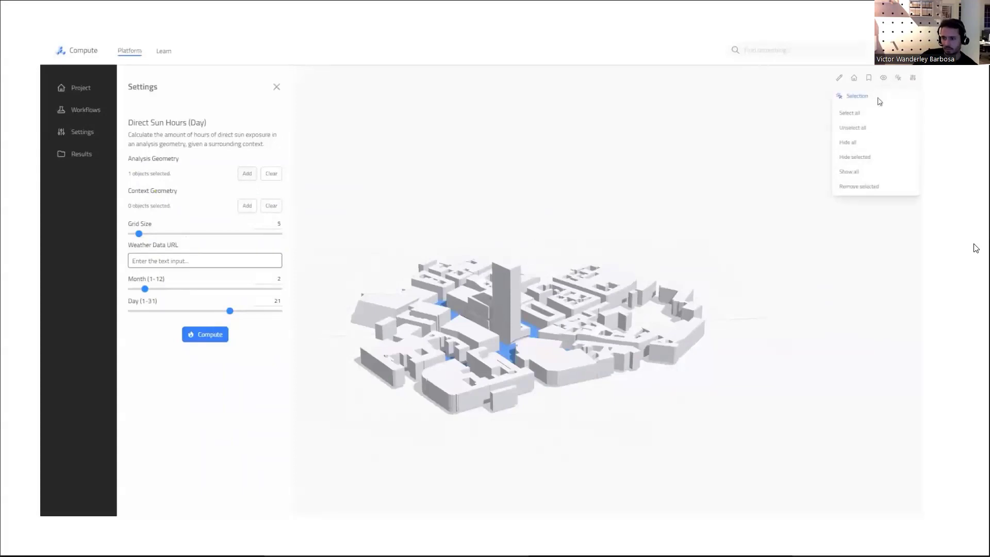
pyautogui.click(862, 158)
pyautogui.moveTo(784, 166); pyautogui.dragTo(817, 128)
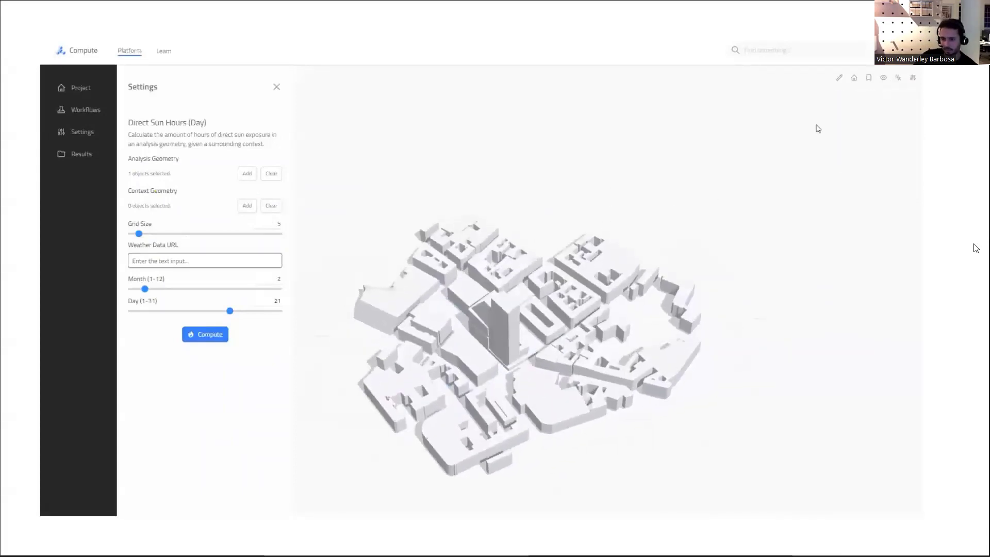
# Add all the visible building masses as context geometry and clear the selection.
pyautogui.click(898, 78)
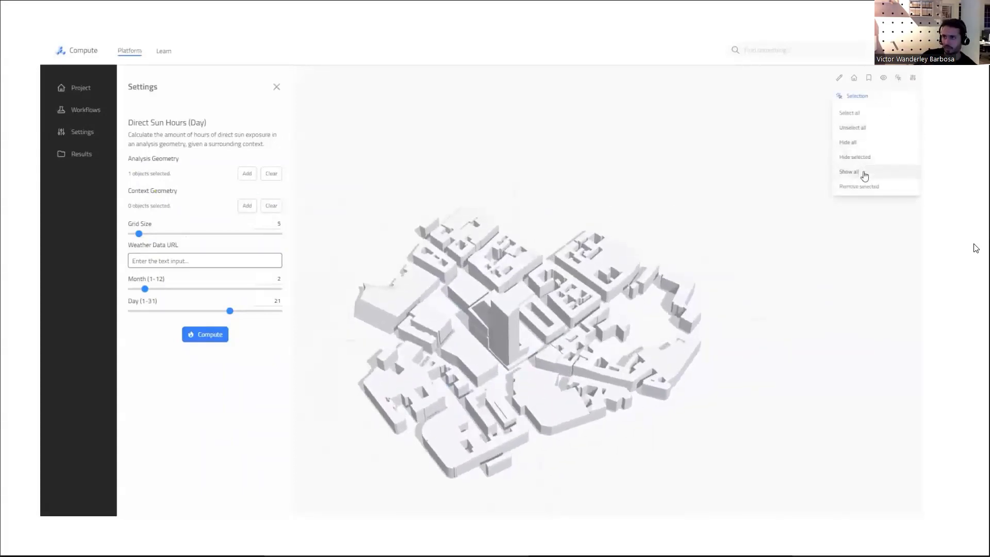
pyautogui.click(862, 114)
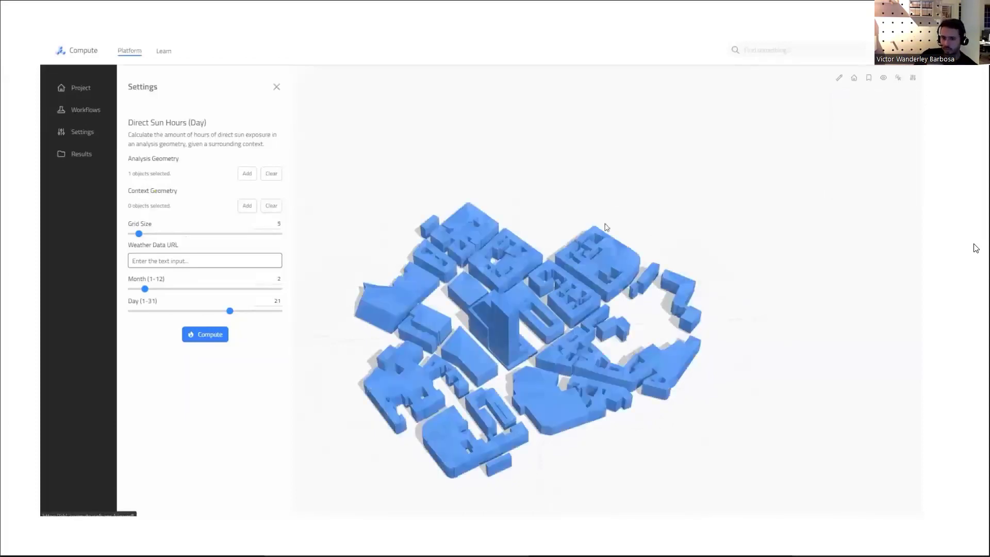
pyautogui.moveTo(641, 232); pyautogui.dragTo(549, 228)
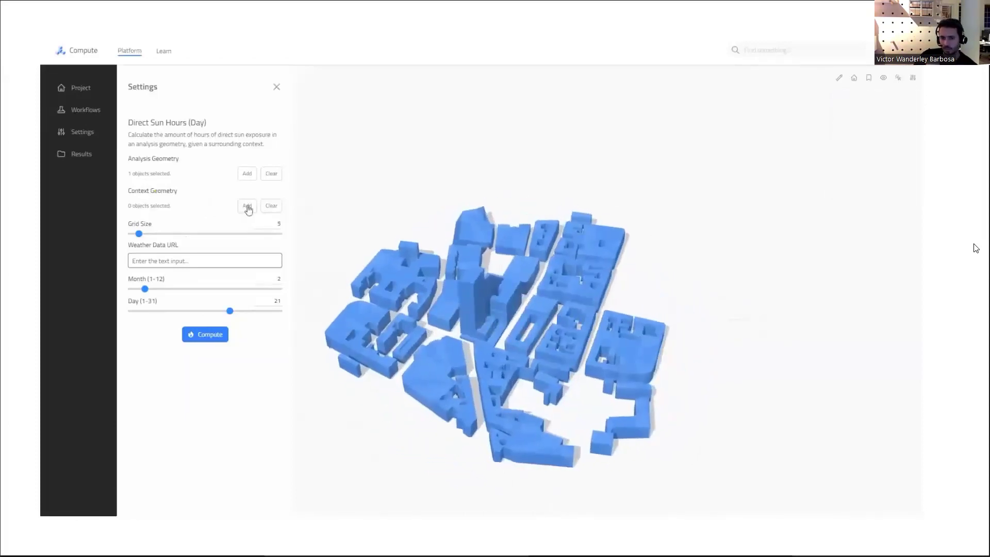
pyautogui.click(247, 207)
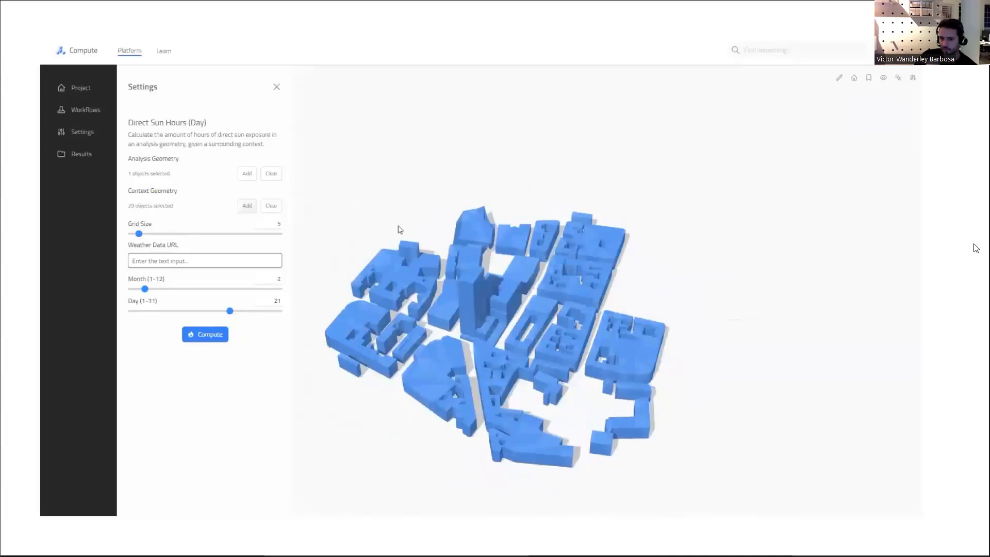
pyautogui.click(374, 229)
# Set the grid size to 3 and enter the copied Oslo Fornebu IWEC weather file link as the weather data URL.
pyautogui.moveTo(269, 224); pyautogui.dragTo(291, 228)
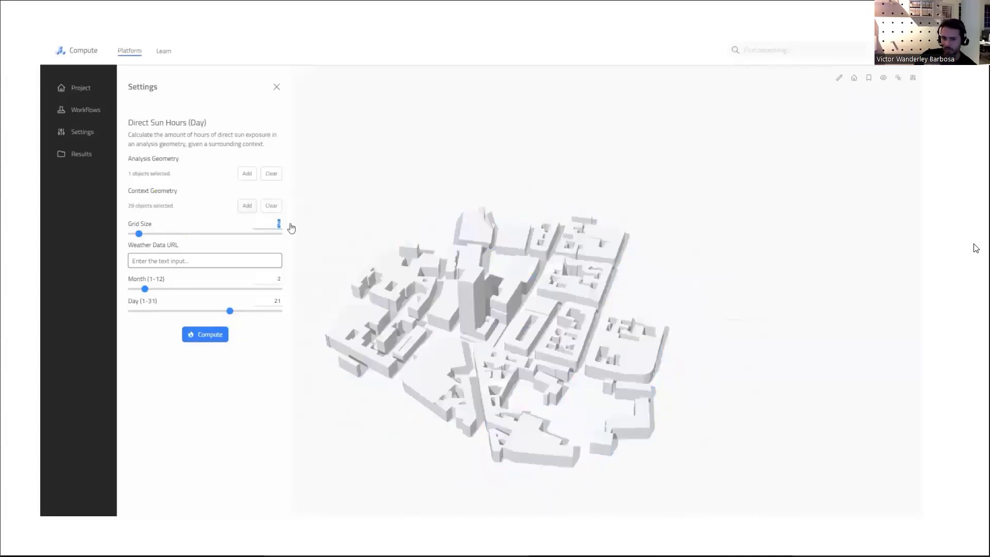
pyautogui.write('3')
pyautogui.click(255, 256)
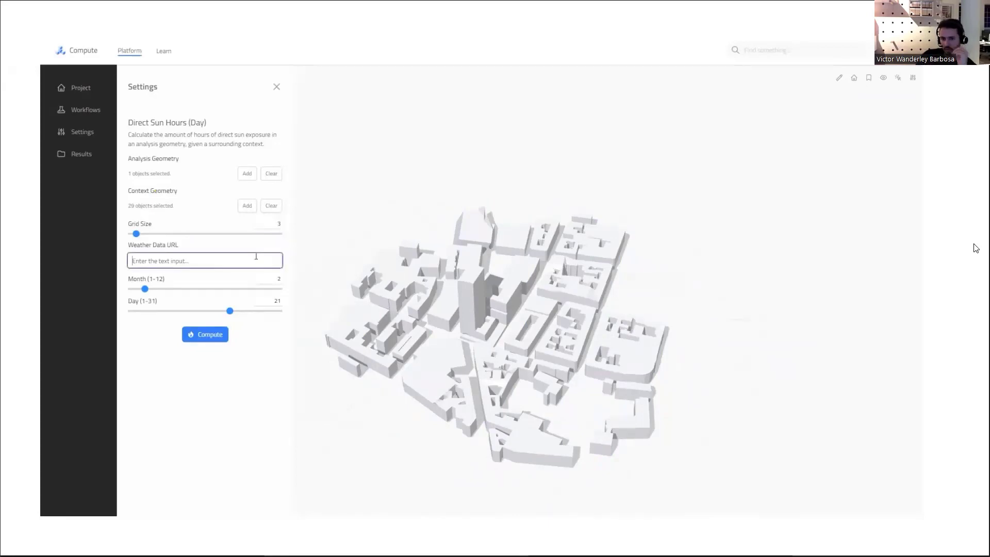
pyautogui.hotkey('ctrl', 'v')
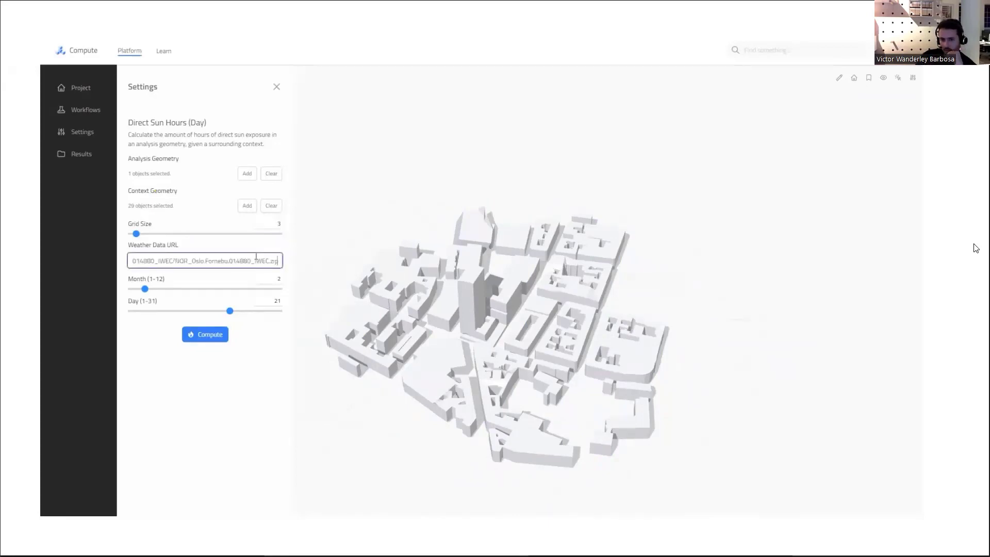
# Set the study date to month 6, day 21, and compute the direct sun hours.
pyautogui.doubleClick(277, 278)
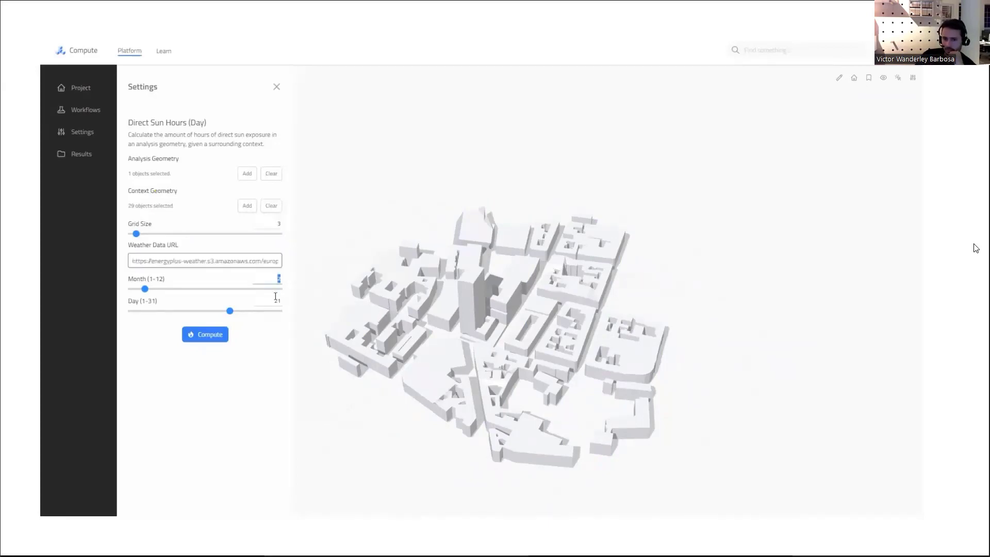
pyautogui.write('6')
pyautogui.doubleClick(277, 300)
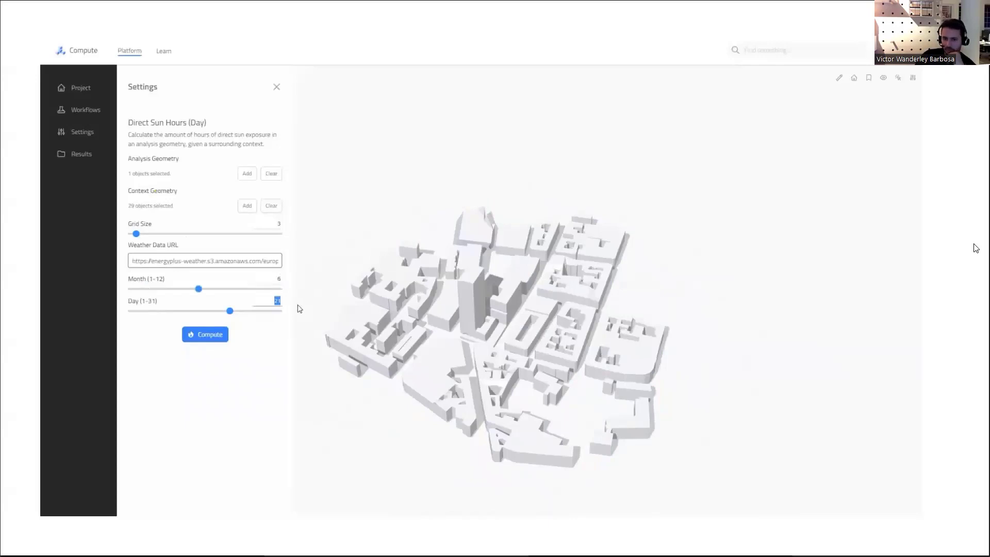
pyautogui.click(220, 342)
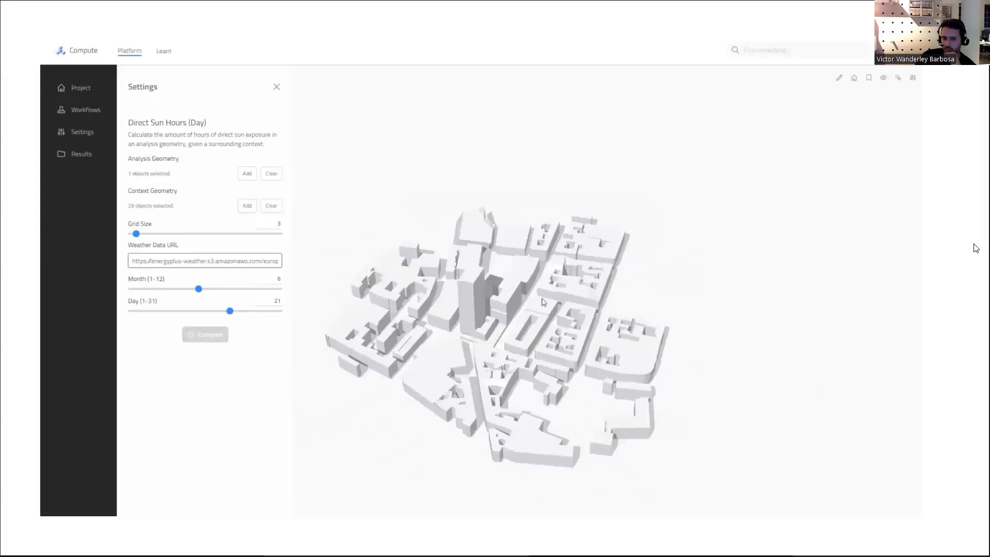
# Examine the direct sun hours colours on the ground around the buildings and check the run information of the Direct Sun Hours (Day) result.
pyautogui.moveTo(556, 301); pyautogui.dragTo(525, 295)
pyautogui.scroll(4, 553, 343)
pyautogui.scroll(-3, 524, 295)
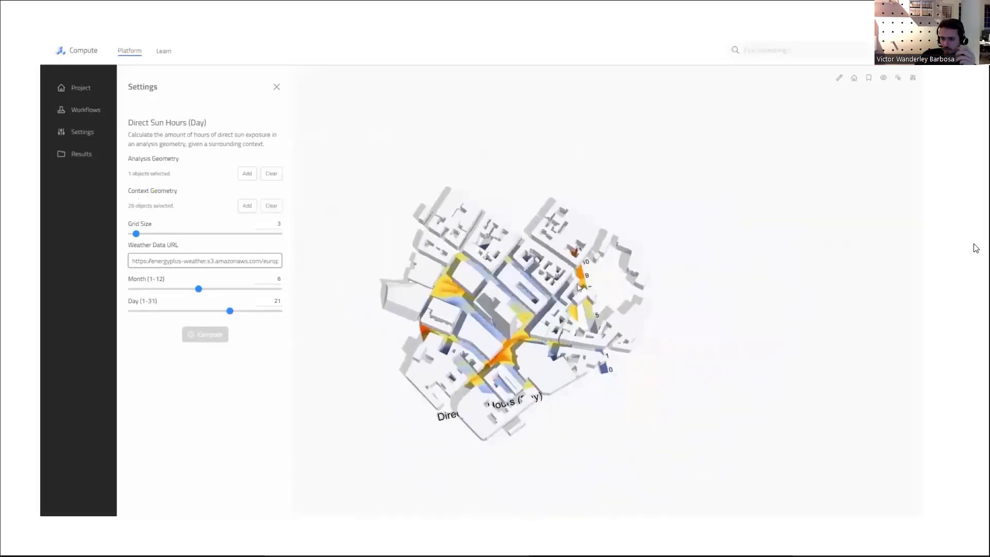
pyautogui.scroll(3, 514, 326)
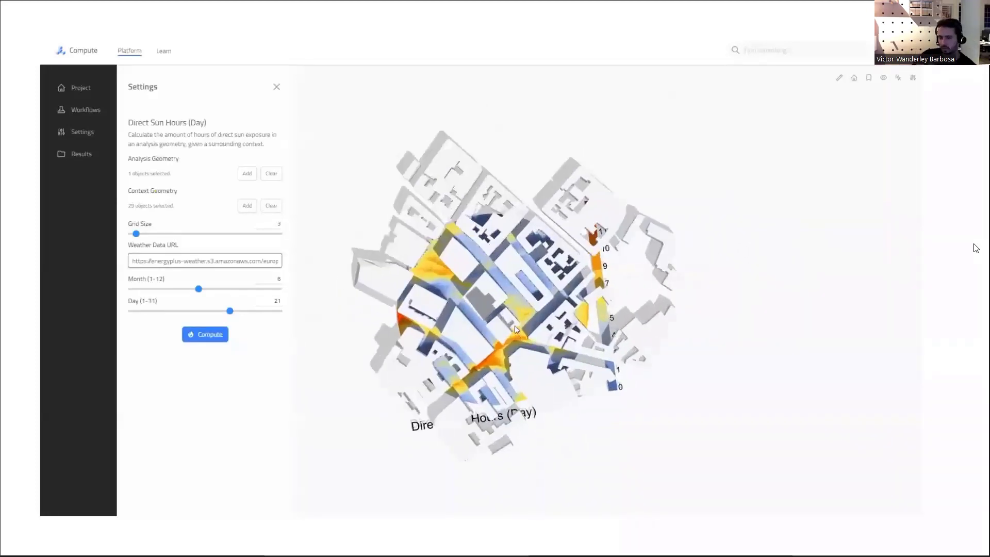
pyautogui.moveTo(512, 328); pyautogui.dragTo(548, 308)
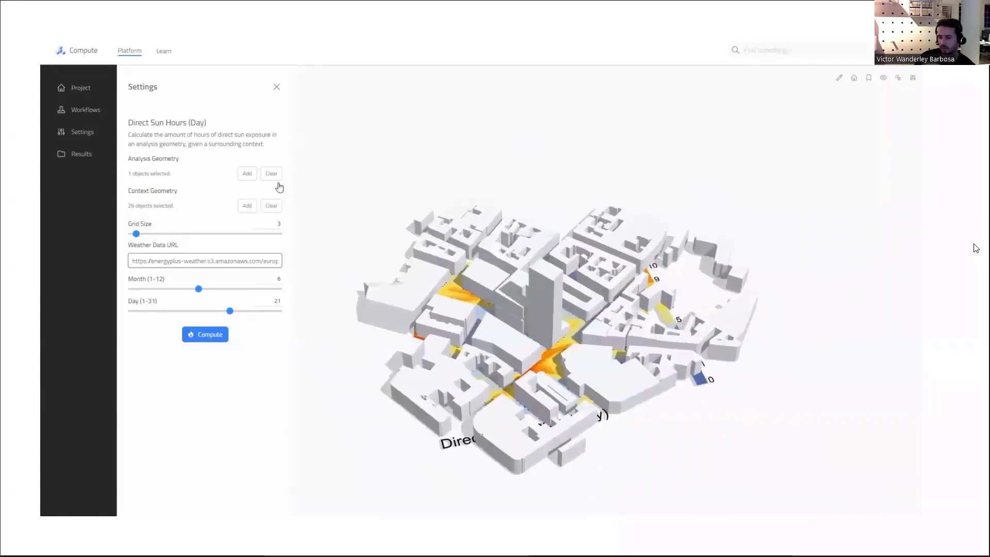
pyautogui.click(83, 154)
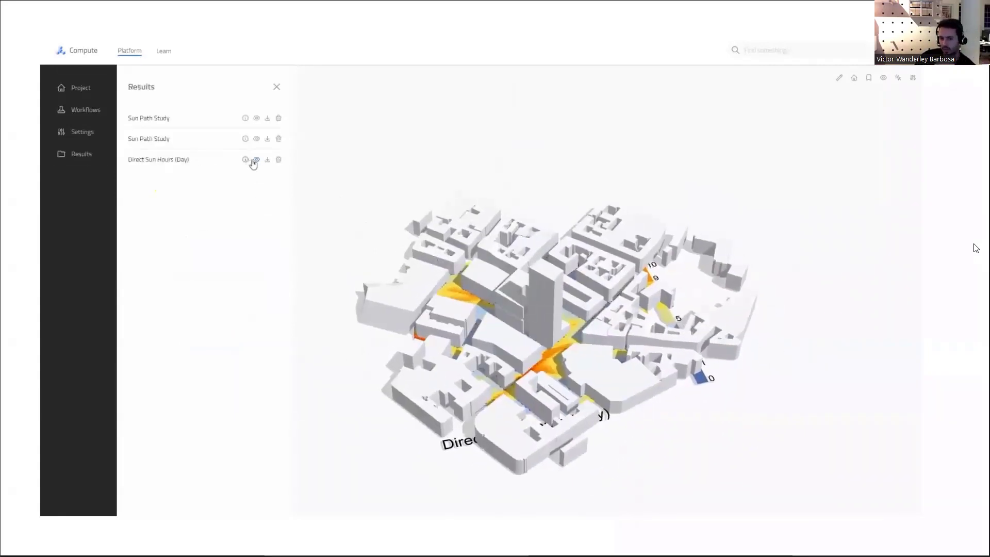
pyautogui.moveTo(244, 162)
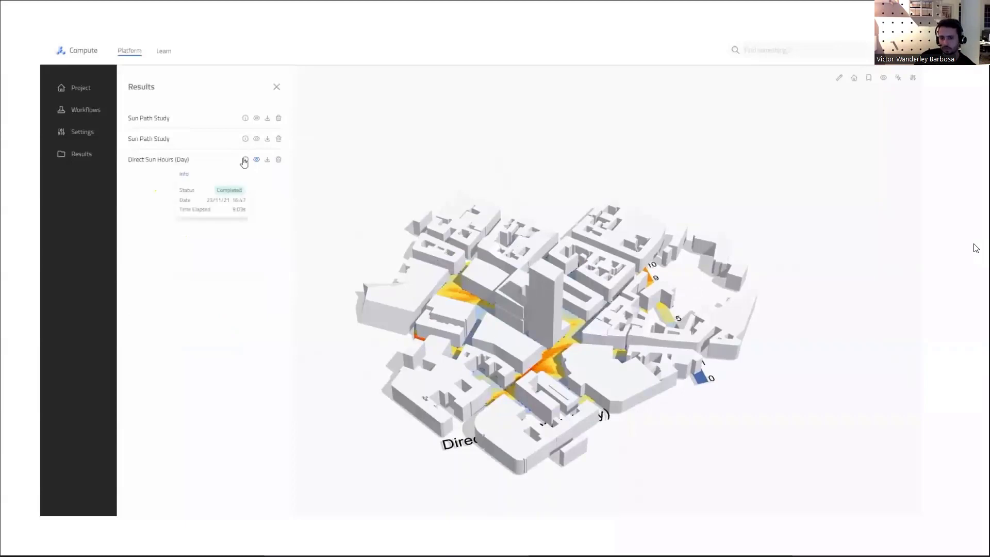
pyautogui.moveTo(520, 242); pyautogui.dragTo(460, 177)
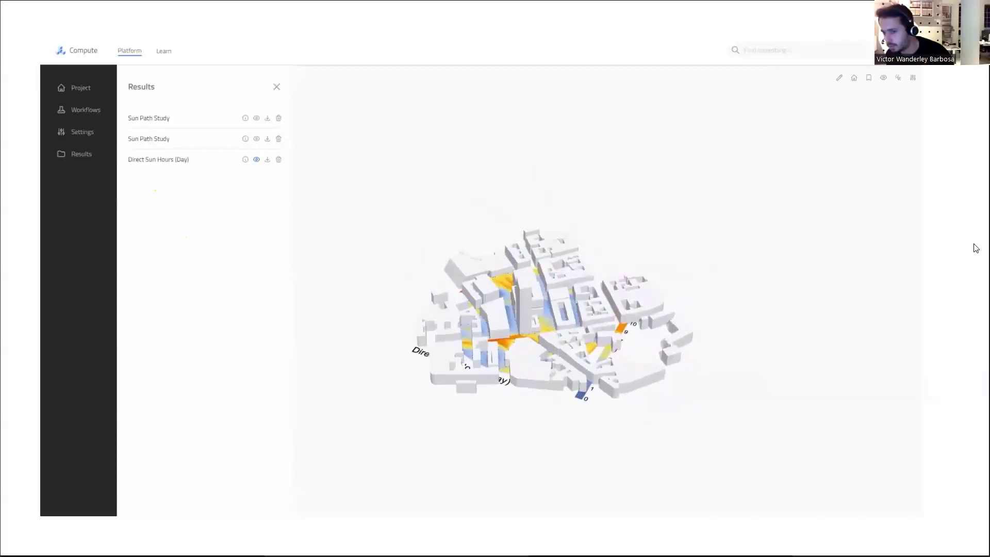